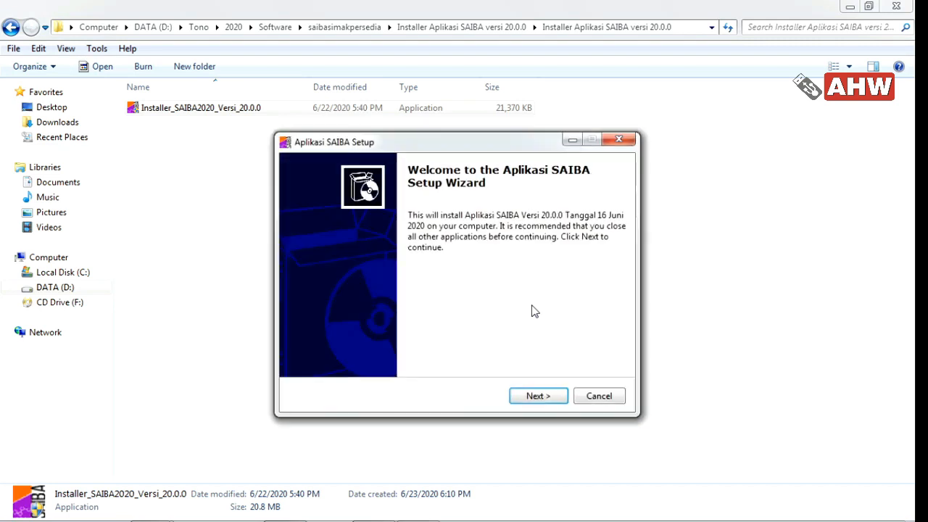
Install Aplikasi SAIBA 20.0.0 to C:\SAIBA2020\ and launch it when setup finishes
left_click(555, 402)
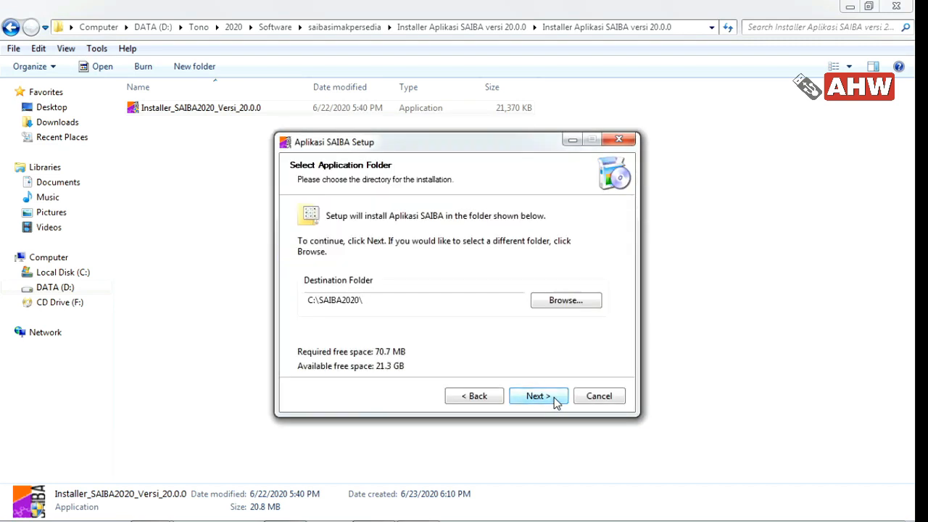
left_click(555, 401)
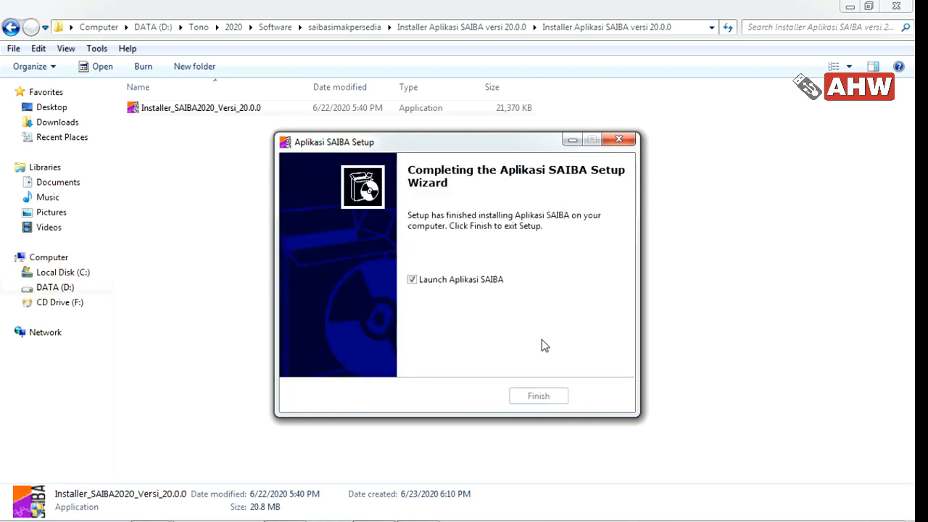
left_click(542, 396)
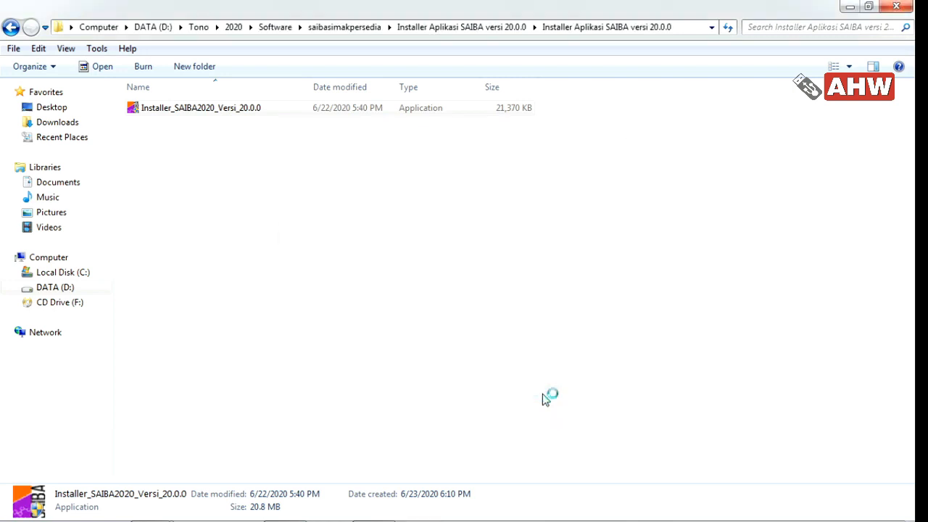
Log in to SAIBA with the administrator account for year 2020
left_click(846, 9)
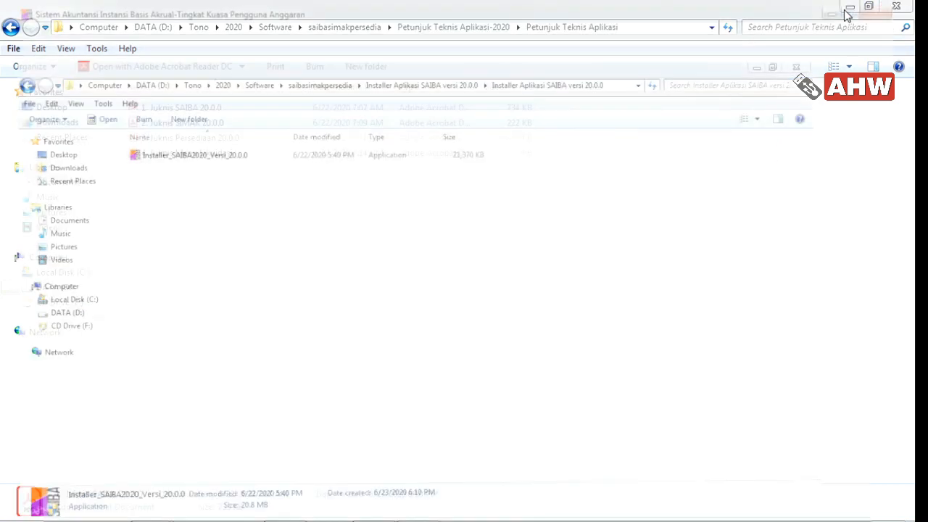
left_click(496, 290)
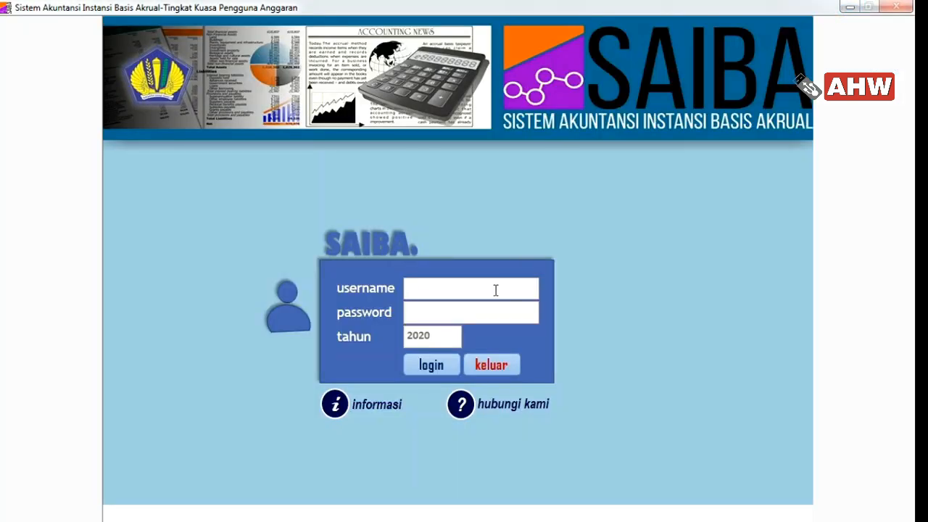
key("Tab")
key("Return")
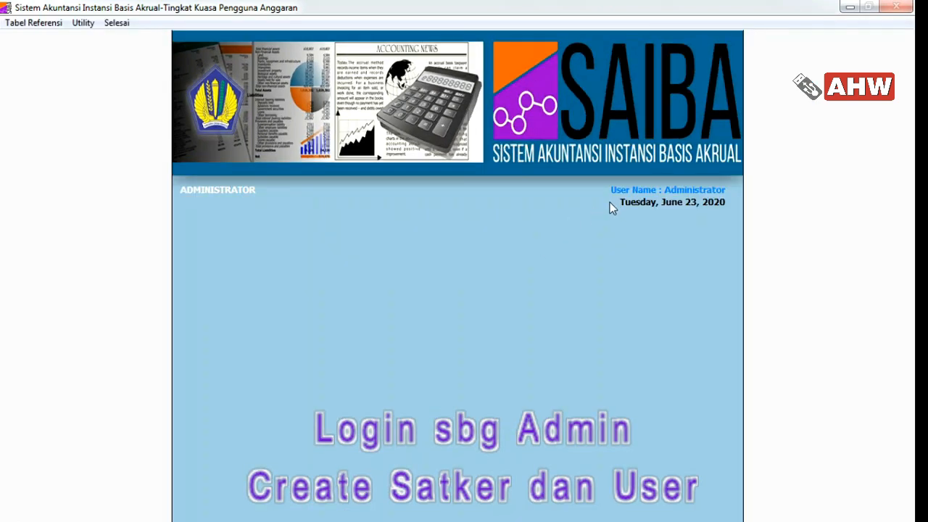
left_click(33, 22)
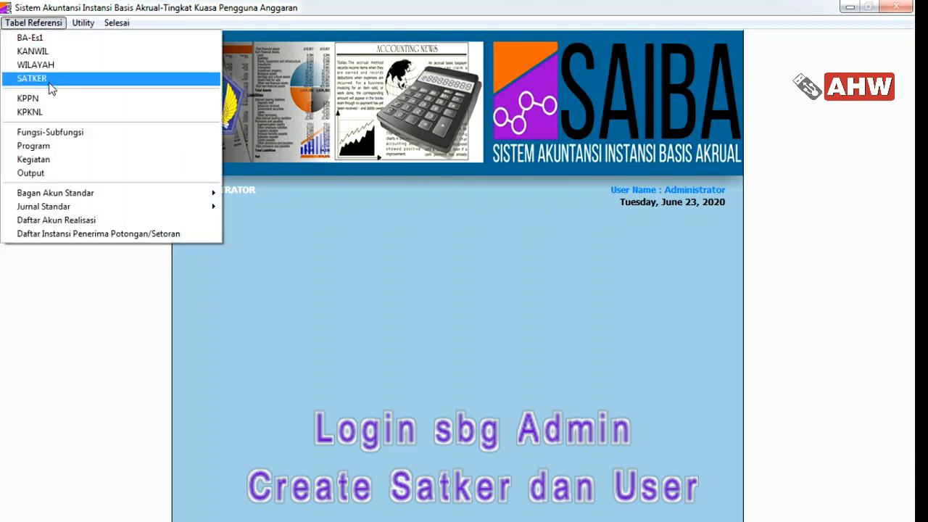
Add satker 440491 KANTOR KEMENTERIAN AGAMA KABUPATEN SERDANG BEDAGAI under BA 025, ES-1 01, WIL 0700
left_click(32, 51)
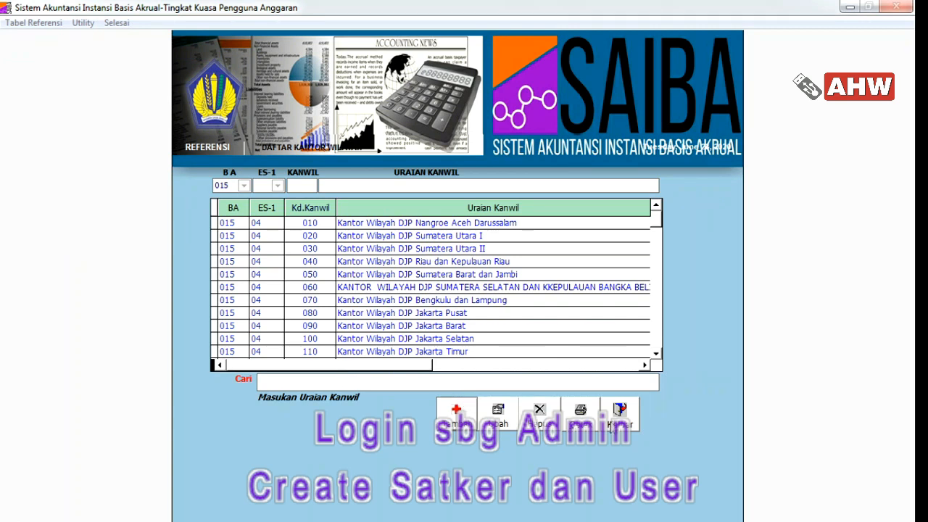
left_click(610, 426)
left_click(34, 23)
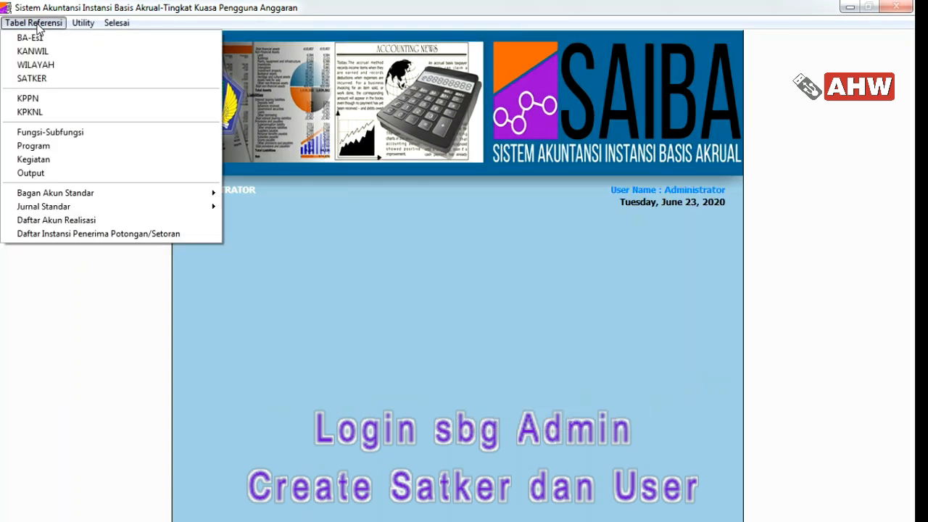
left_click(45, 81)
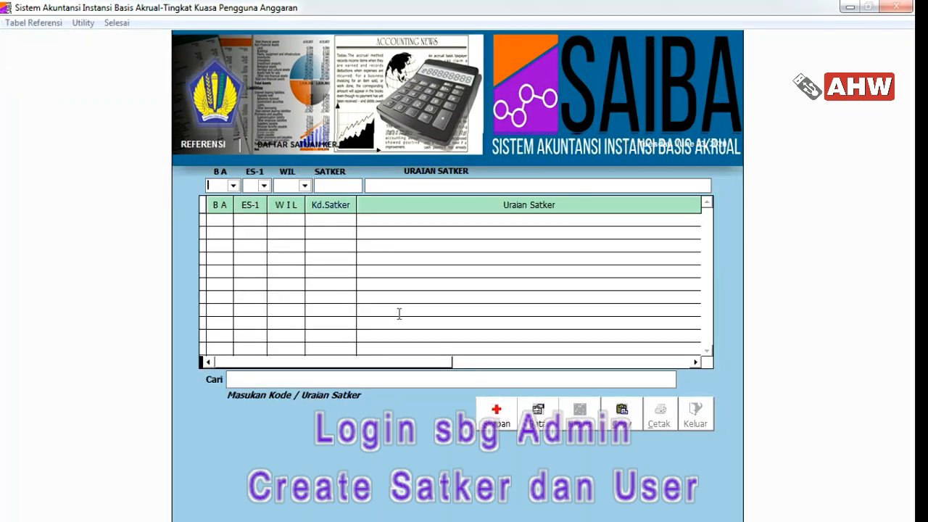
type("025")
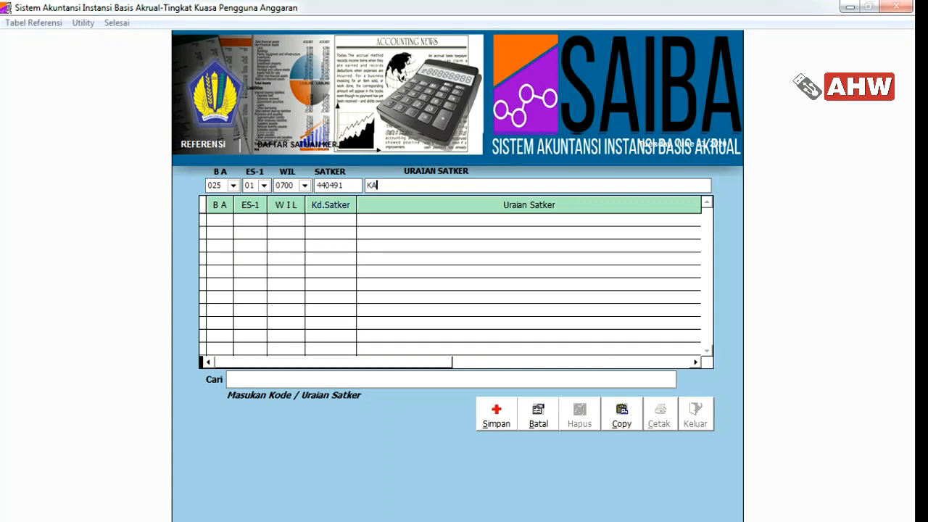
type("KEMENTERIAN AGAMA KAB")
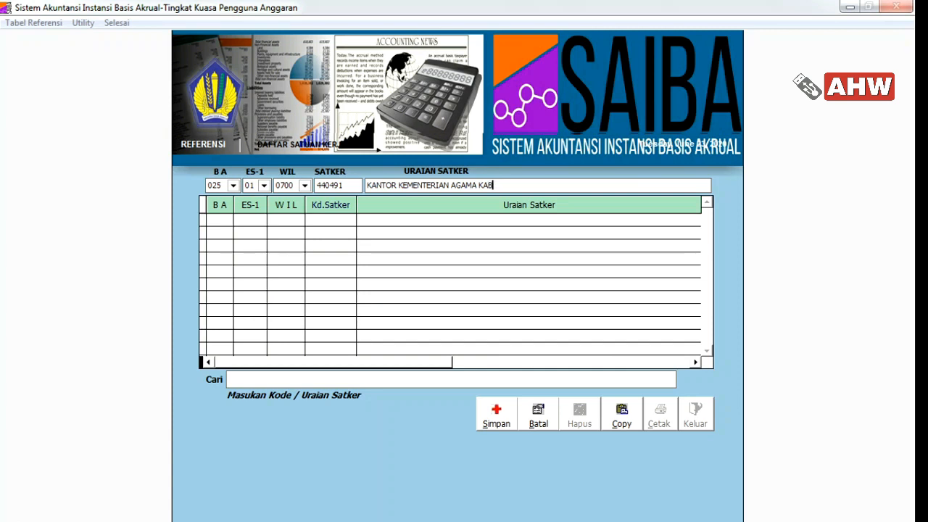
type("UPATEN SERDANG BEDAGA")
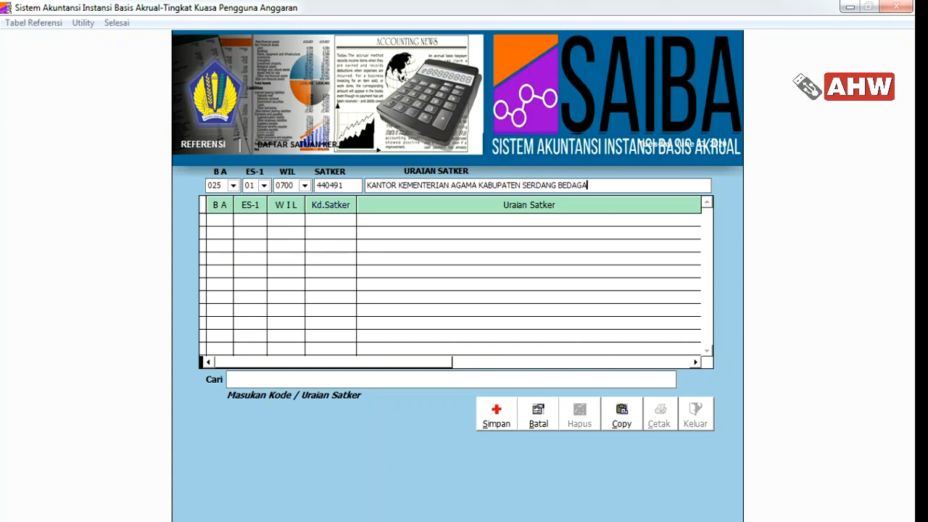
type("I")
left_click(505, 418)
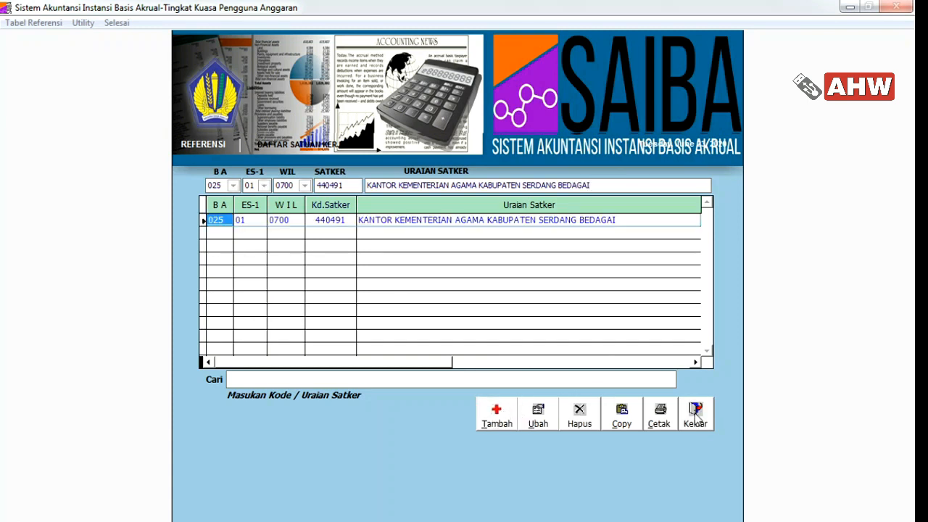
left_click(694, 414)
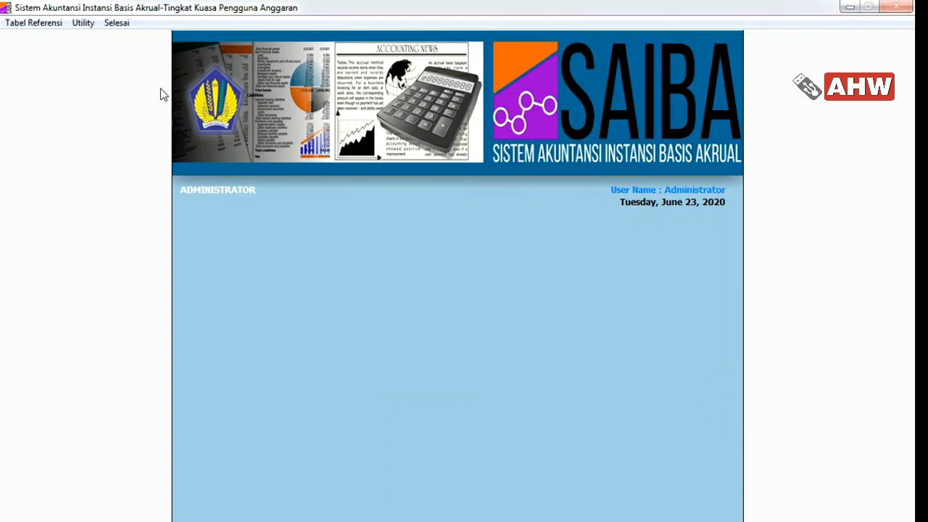
Start registering a new user and fill in its name and password
left_click(84, 23)
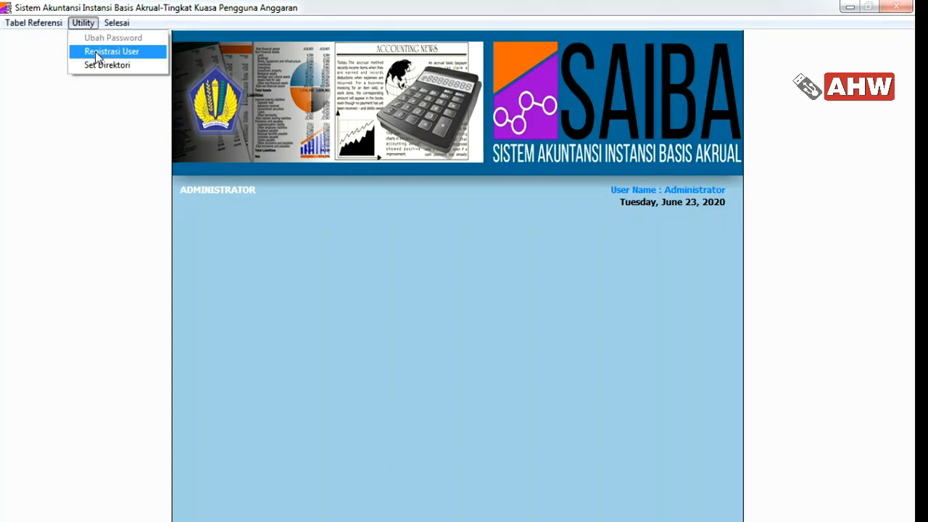
left_click(97, 54)
left_click(472, 406)
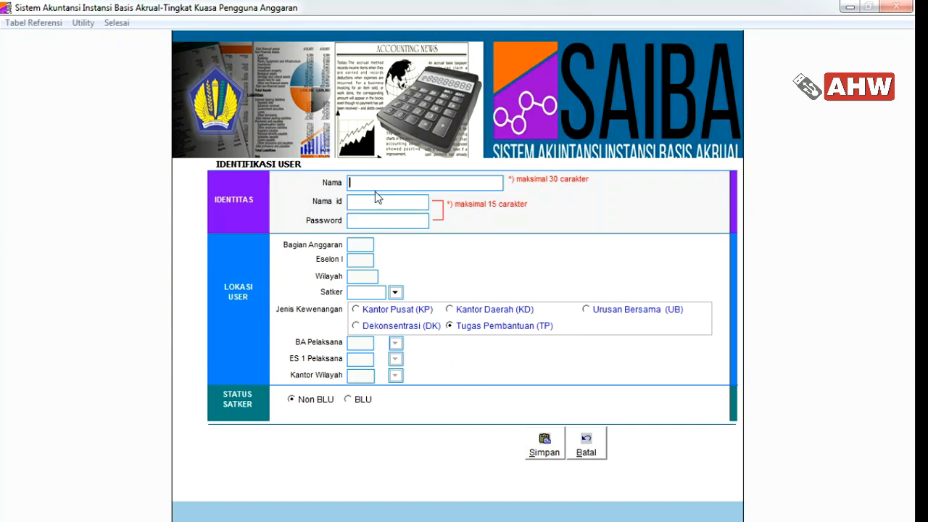
type("SEKJEN KEMENAG")
key("Return")
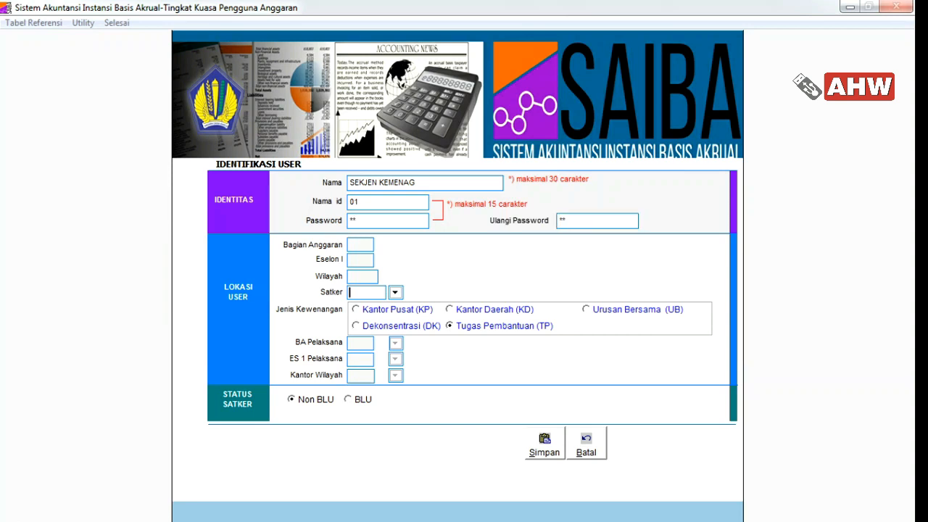
Assign satker 440491 with Kantor Daerah authority, save, and review the User Password printout
left_click(394, 291)
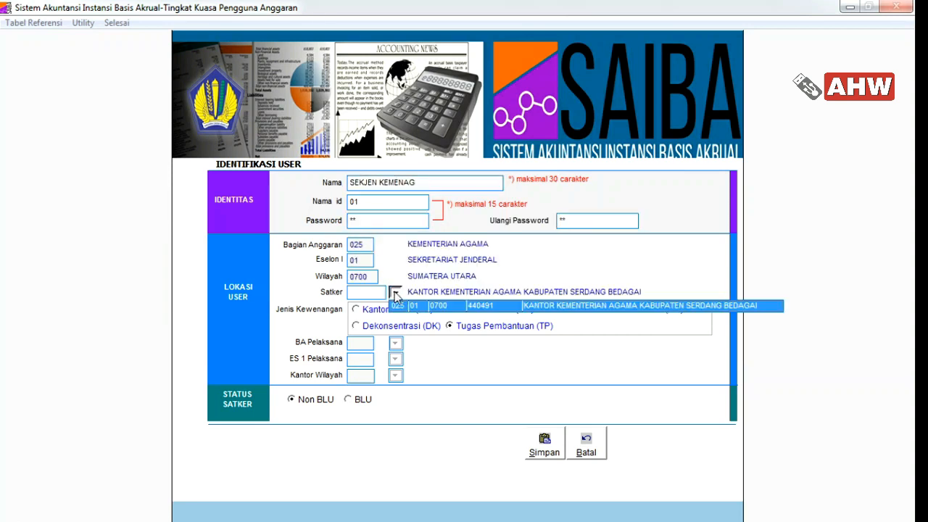
left_click(429, 306)
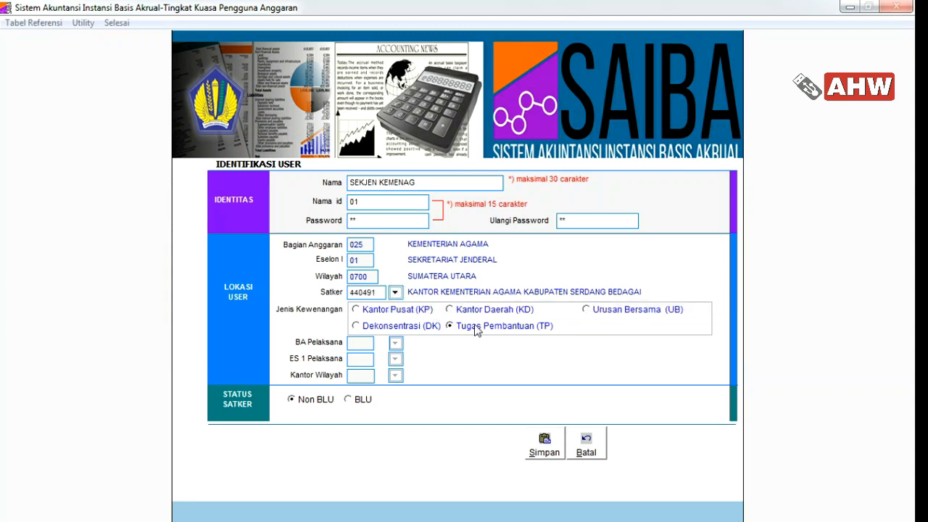
left_click(457, 311)
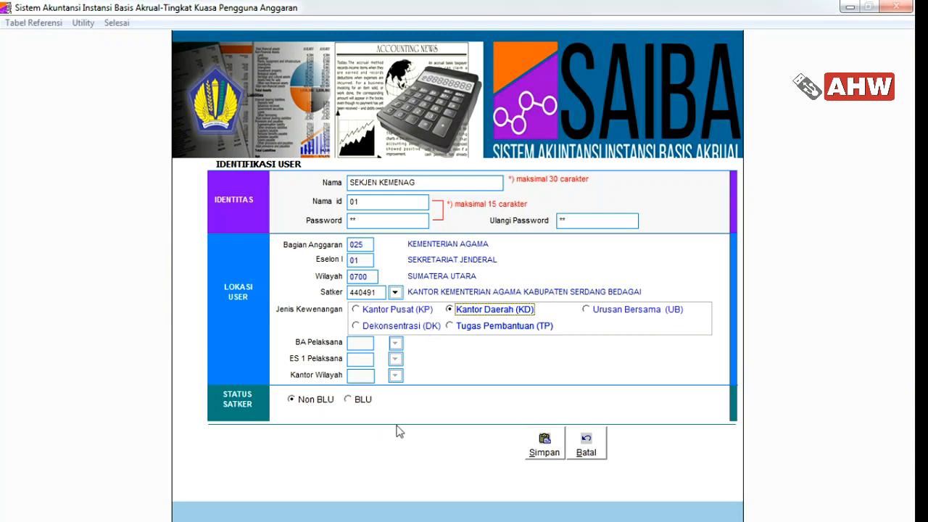
left_click(545, 446)
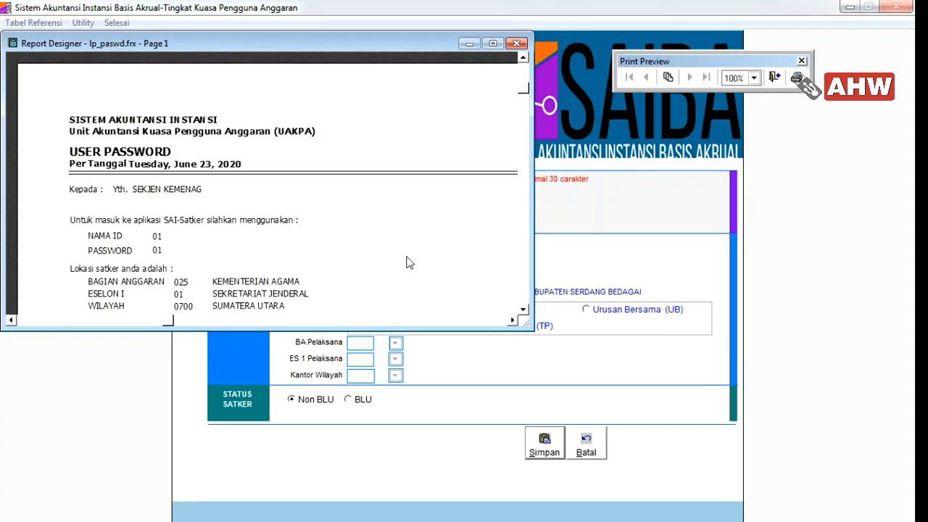
left_click(492, 43)
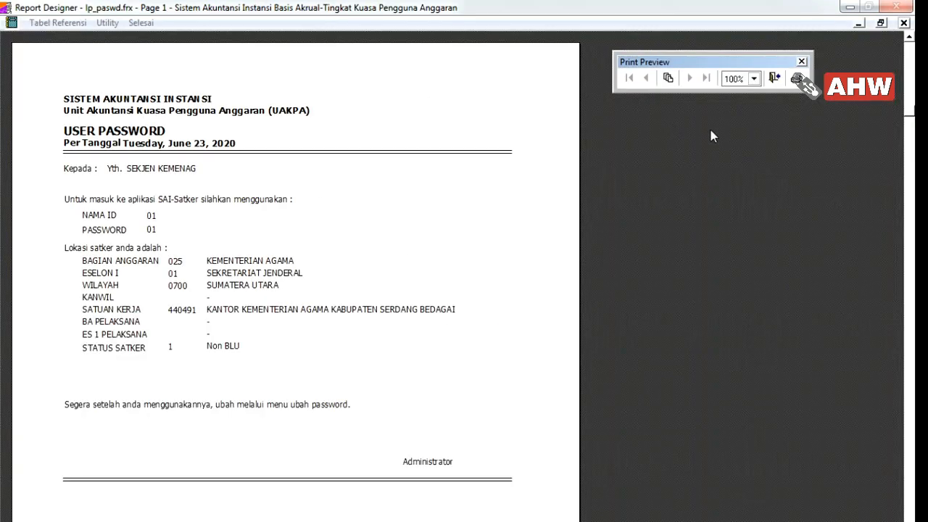
left_click(773, 79)
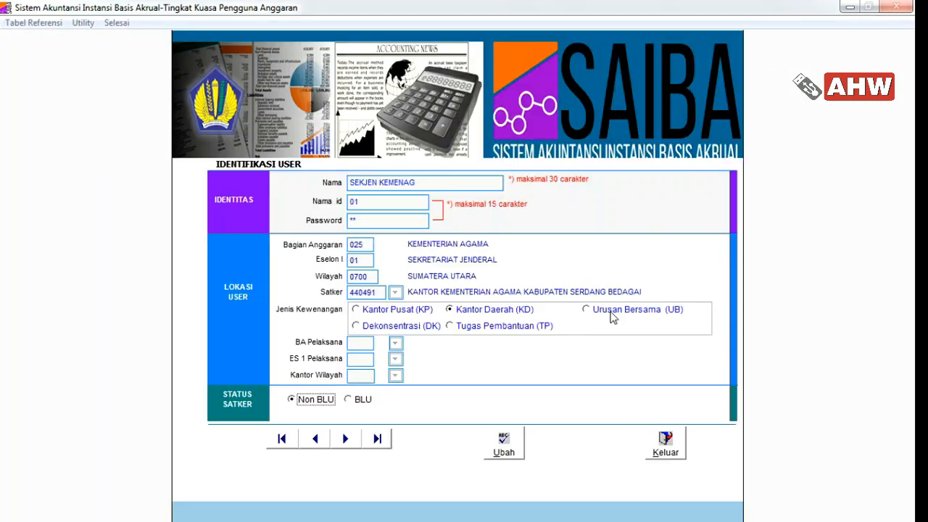
Log off the administrator and log back in as the satker 440491 operator user
left_click(665, 443)
left_click(696, 398)
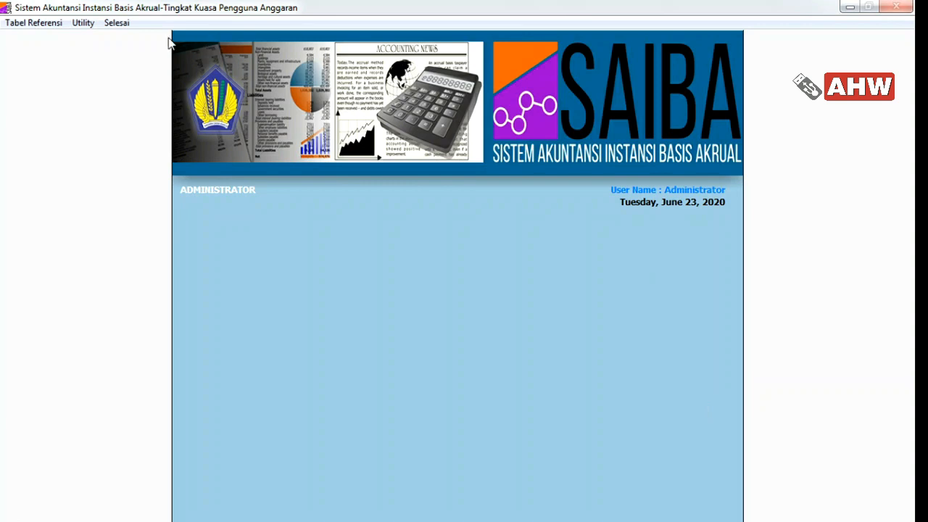
left_click(117, 24)
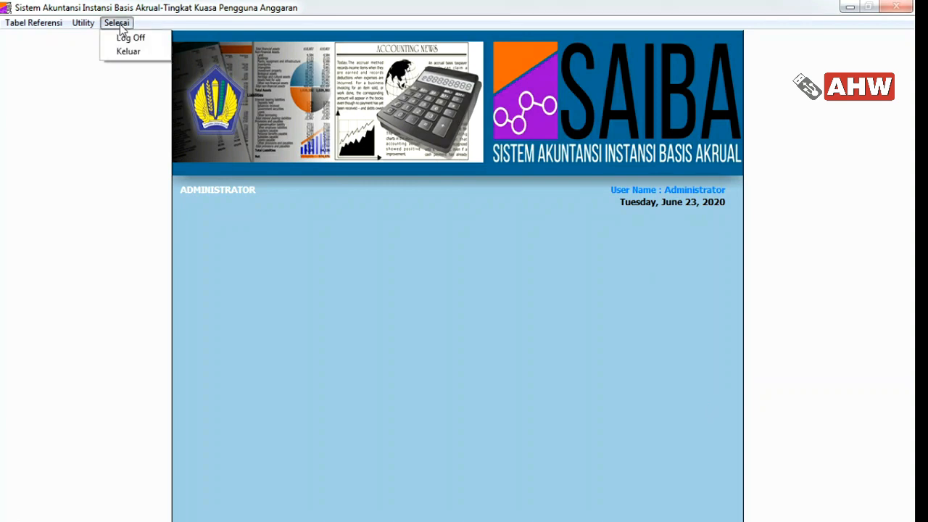
left_click(128, 35)
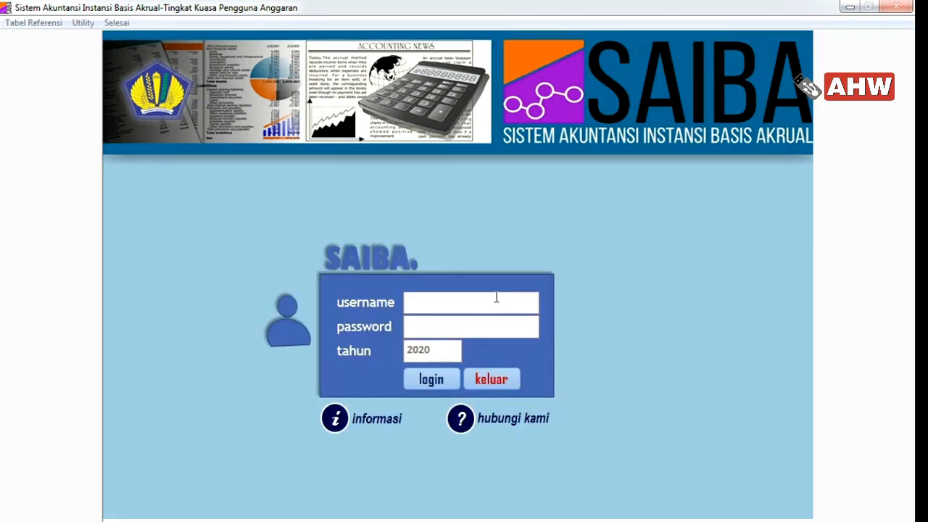
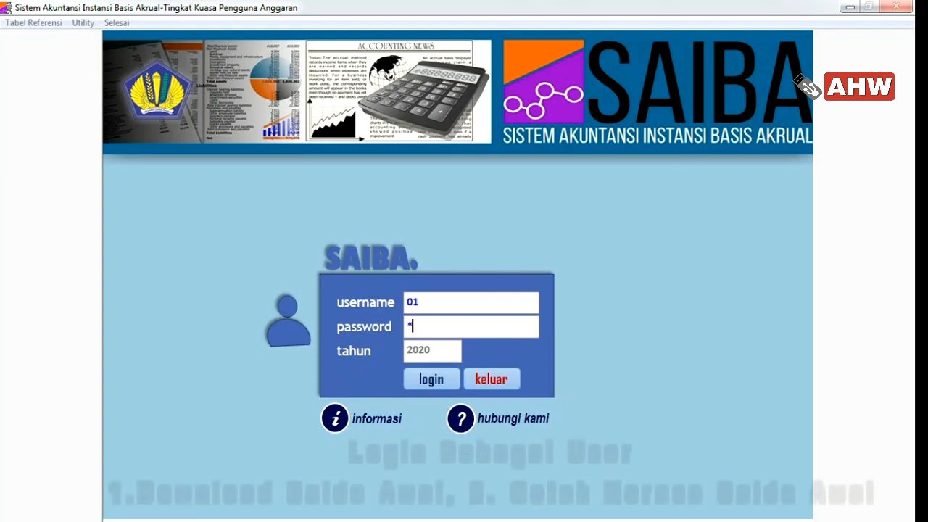
key("Return")
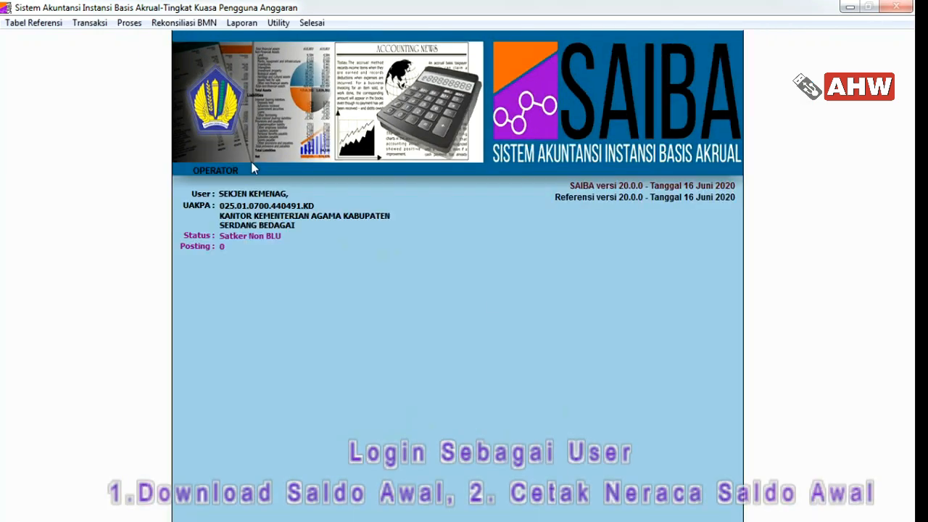
left_click(130, 24)
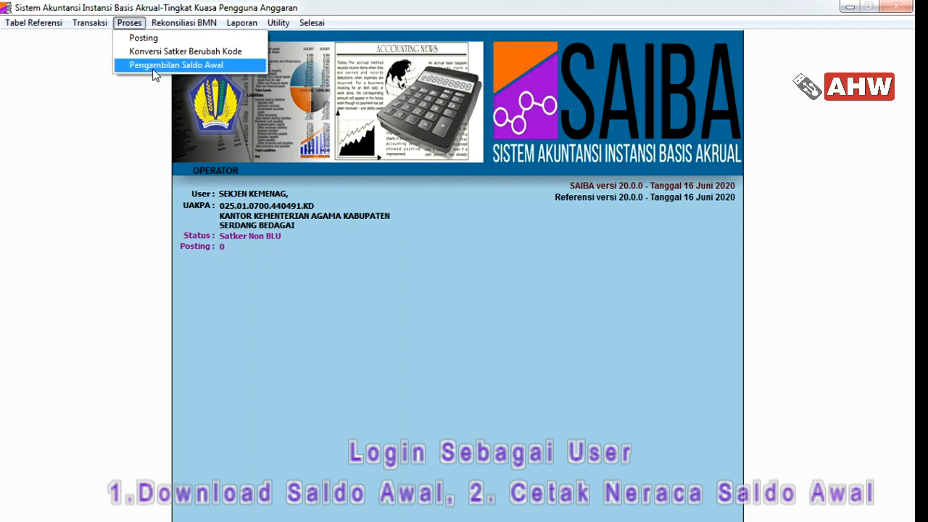
Migrate satker 440491's 2019 opening balances: 1438 records, 1313 after summary
left_click(154, 66)
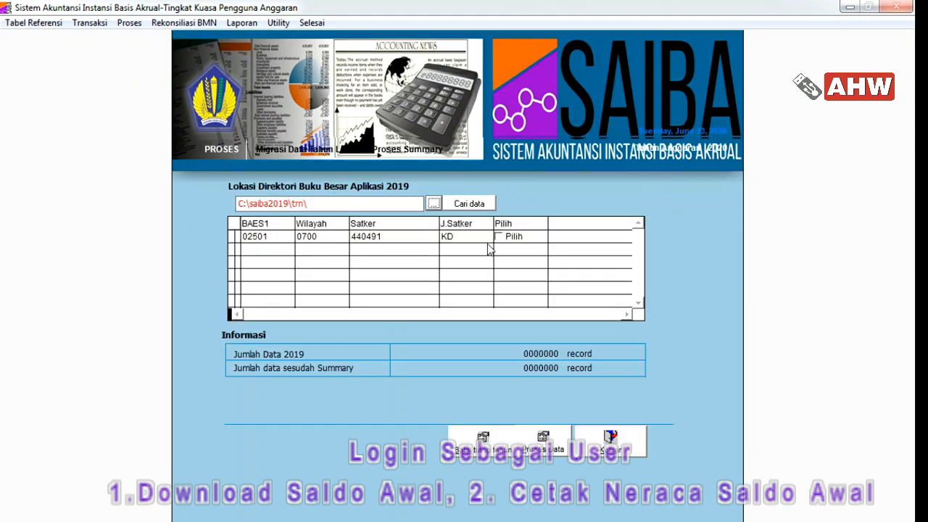
left_click(507, 241)
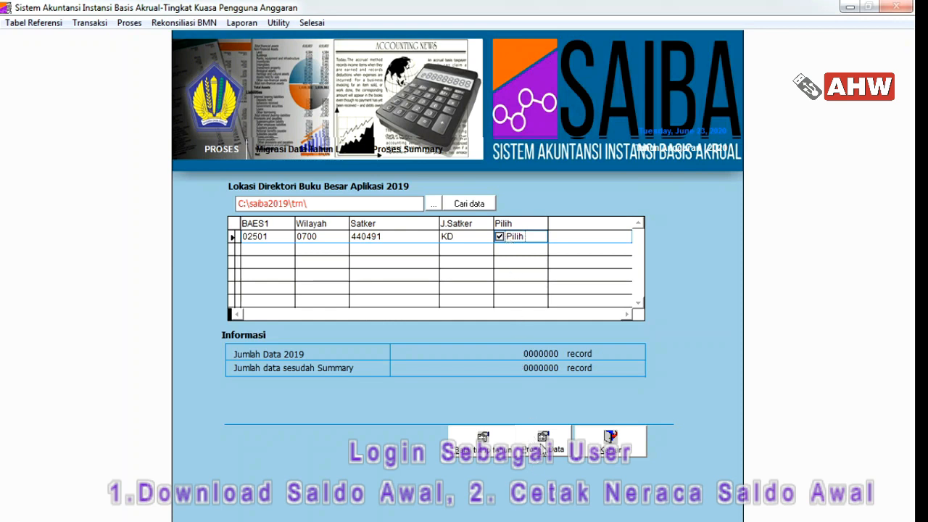
left_click(542, 447)
left_click(496, 315)
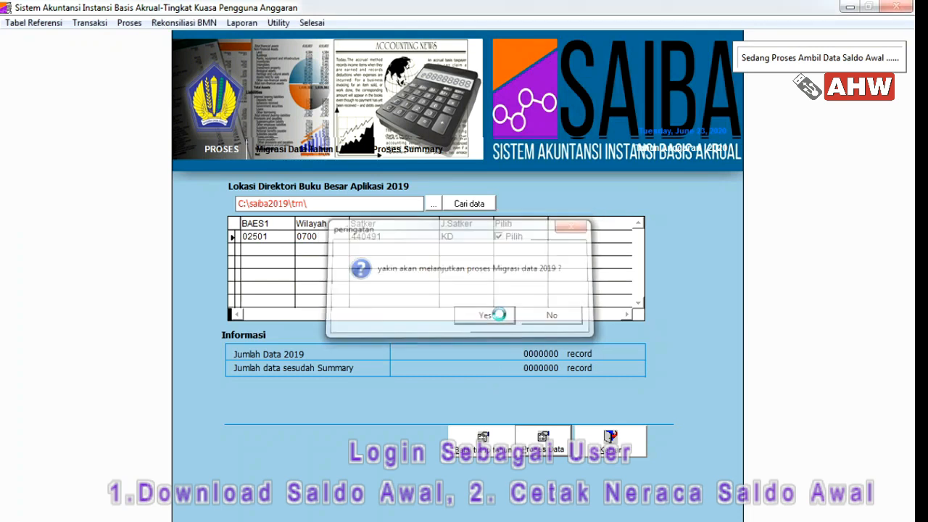
left_click(506, 317)
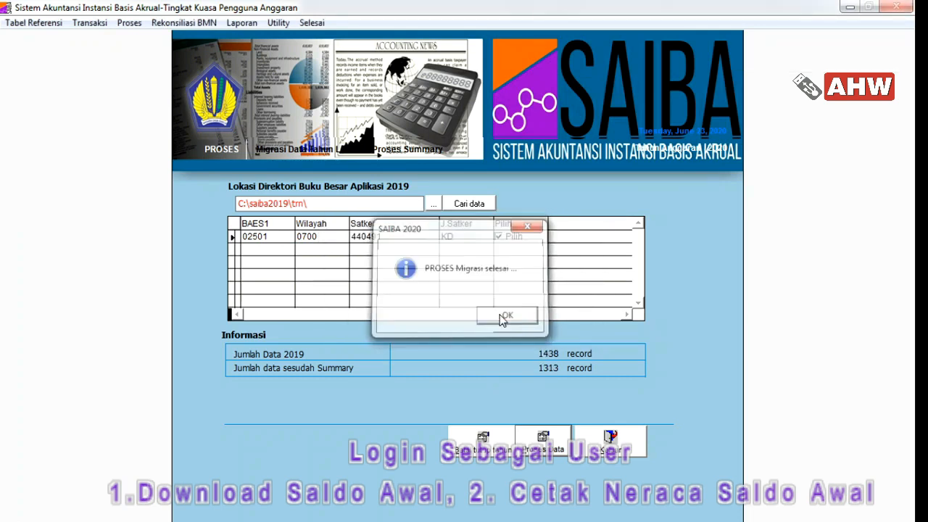
left_click(609, 439)
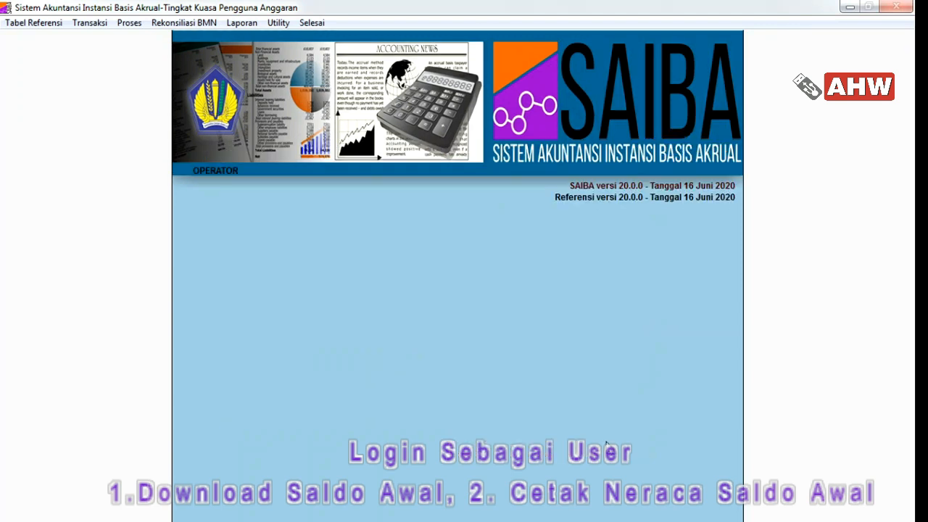
Preview the Saldo Awal 2020 Neraca, showing total assets of 3,864,883,719, then close it
left_click(247, 24)
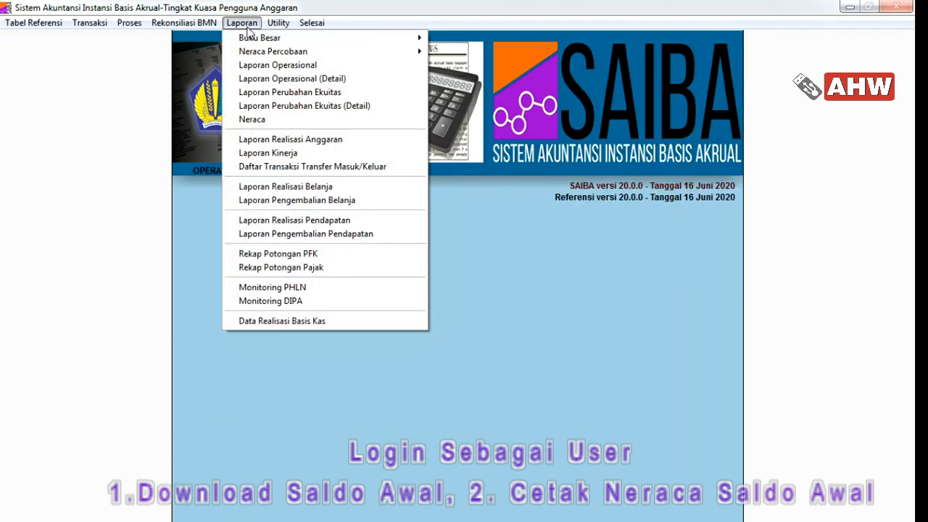
left_click(274, 119)
left_click(279, 221)
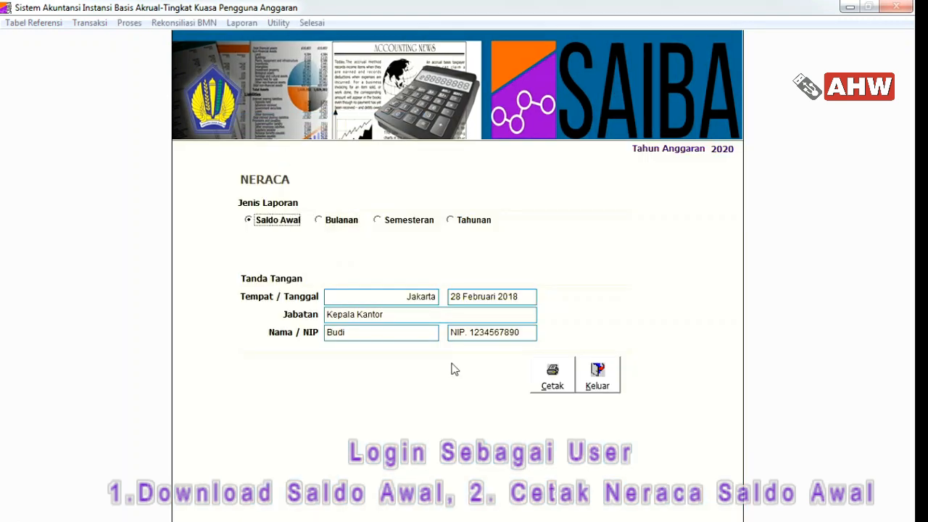
left_click(551, 377)
scroll(466, 297, "down", 1)
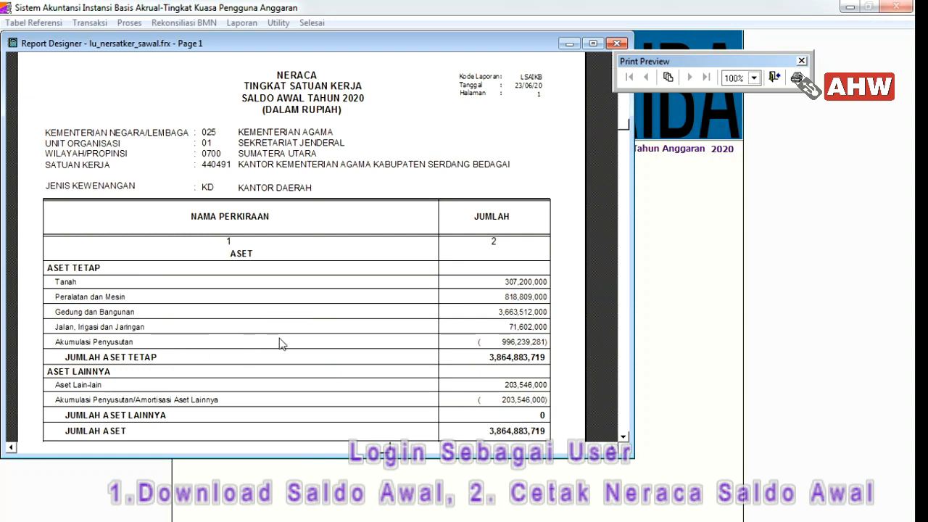
scroll(283, 338, "down", 3)
scroll(468, 165, "up", 4)
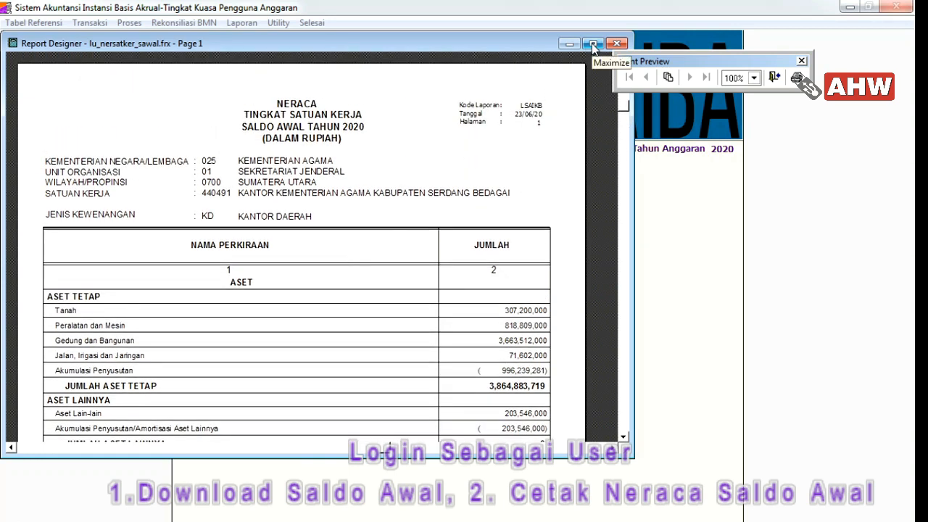
left_click(593, 44)
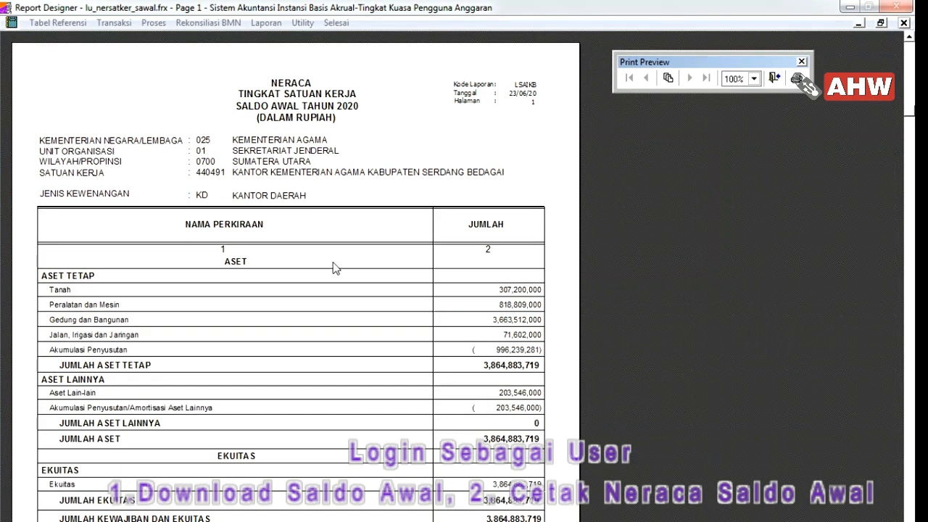
scroll(332, 266, "down", 3)
scroll(332, 266, "down", 3)
scroll(332, 266, "up", 6)
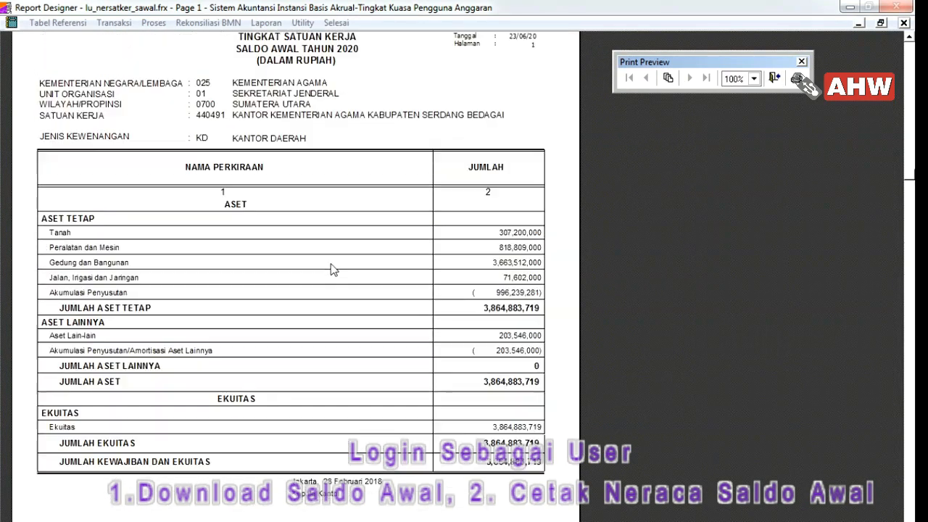
left_click(775, 79)
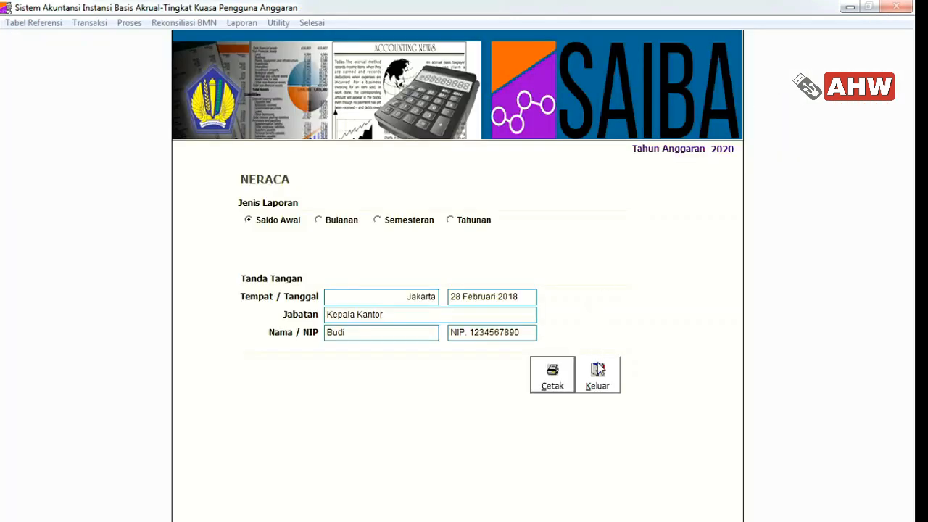
left_click(597, 373)
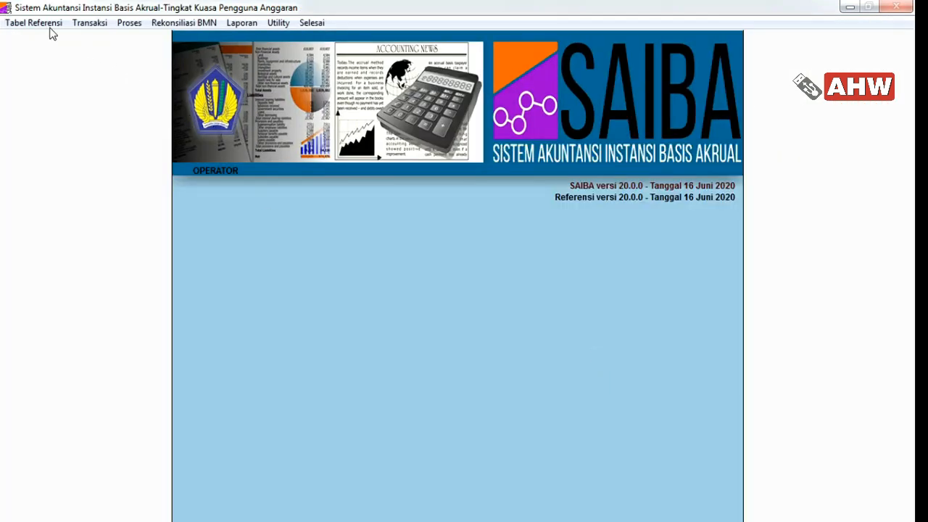
Connect the DIPA copy tool to the SAS database with the SAS user login
left_click(79, 23)
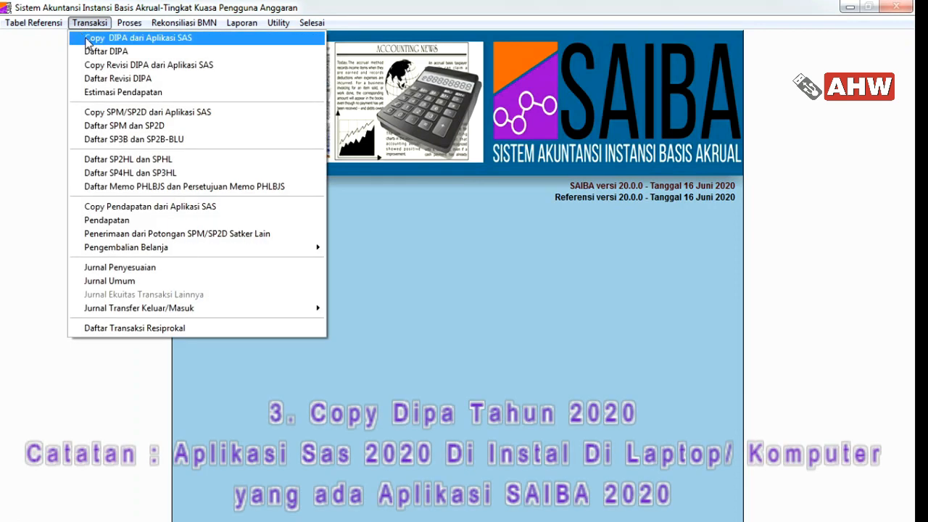
left_click(87, 40)
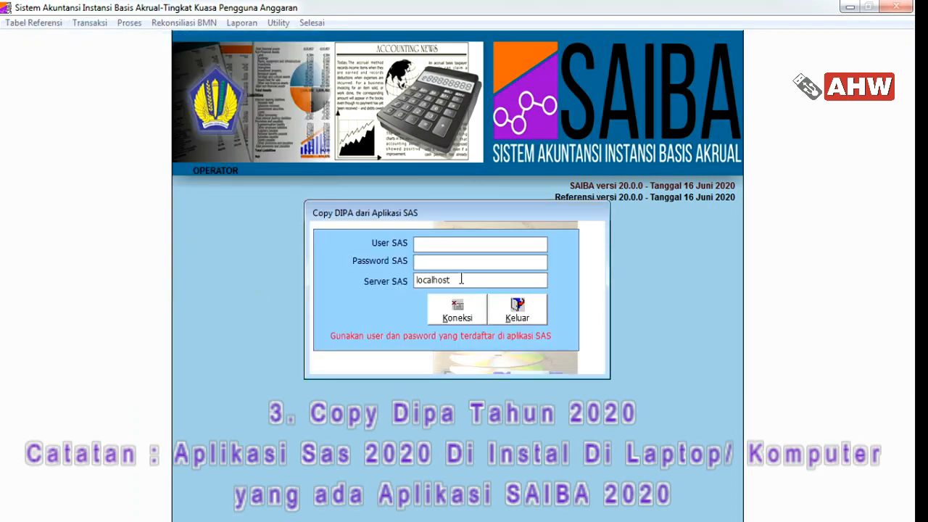
key("BackSpace")
key("BackSpace")
key("BackSpace")
key("BackSpace")
key("Return")
key("Return")
key("Return")
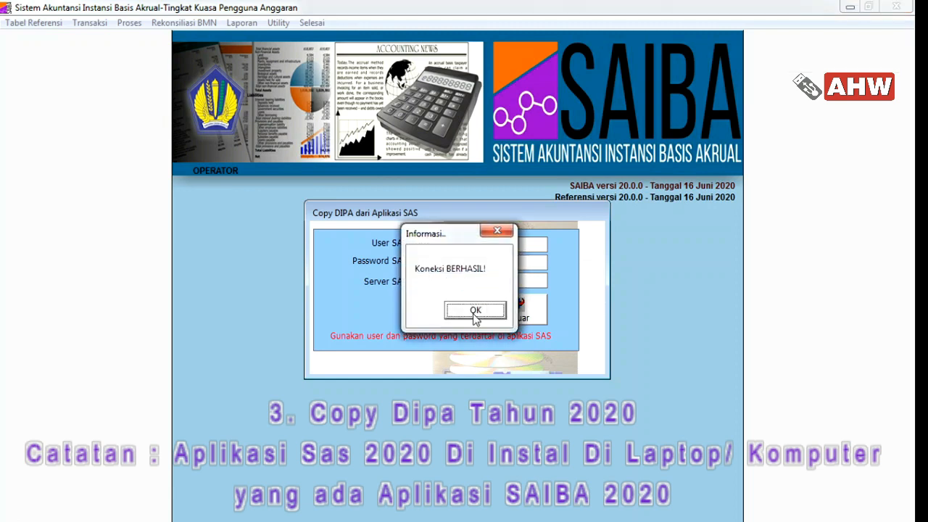
left_click(475, 313)
Copy the pagu data of DIPA-025.01.2.440491/2020 dated 12-11-2019 from SAS
left_click(558, 246)
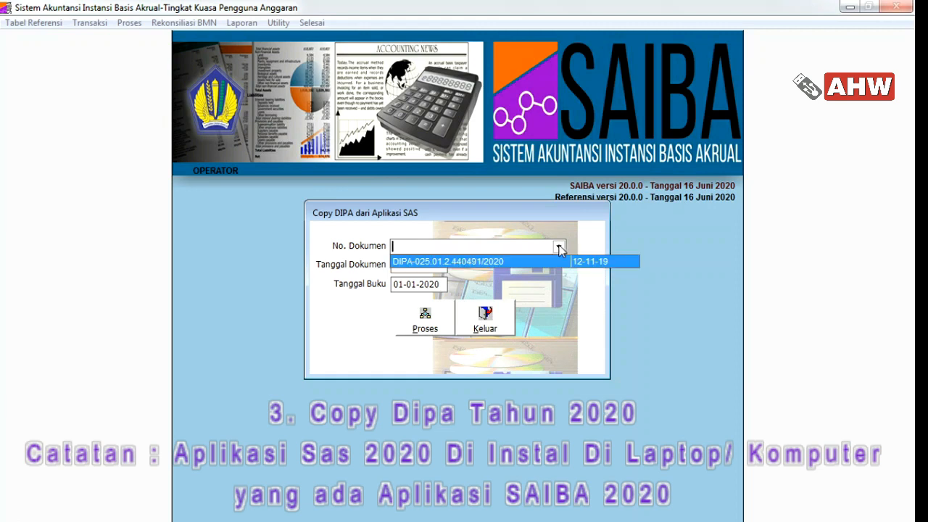
left_click(546, 262)
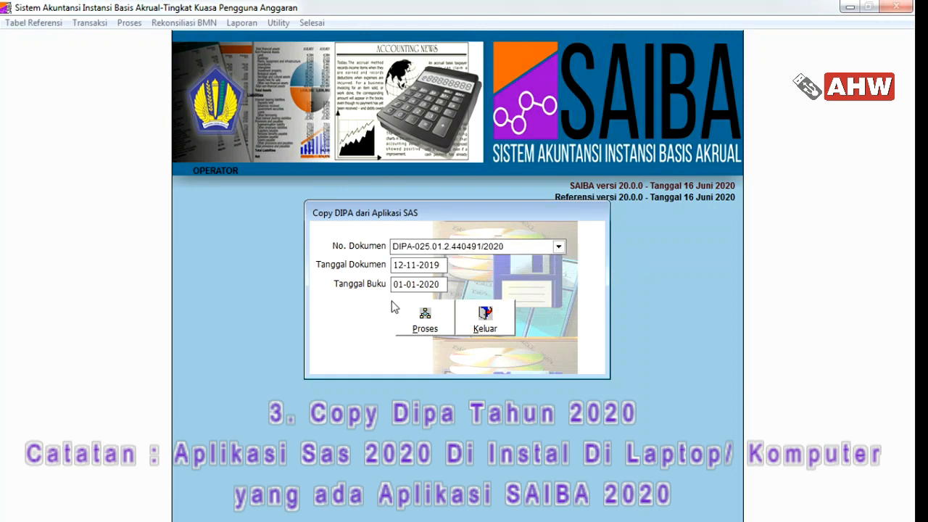
left_click(441, 325)
left_click(484, 311)
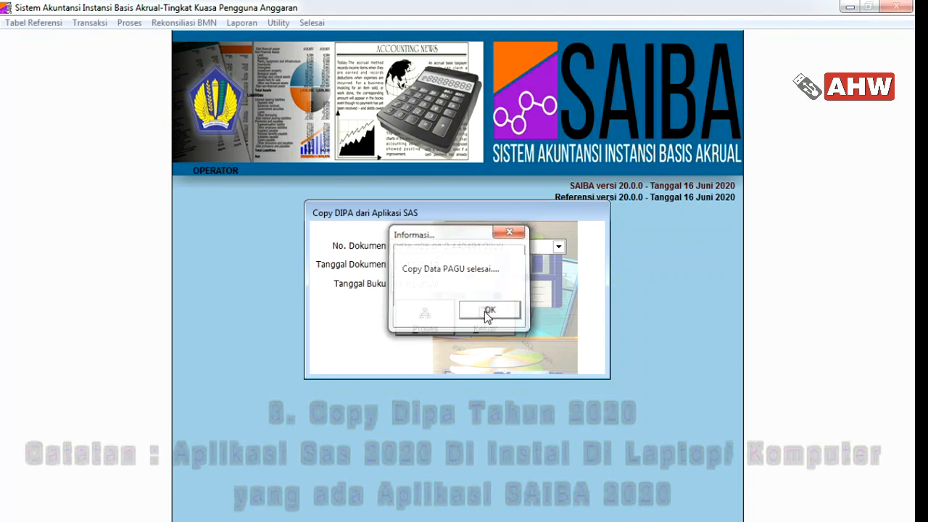
left_click(487, 327)
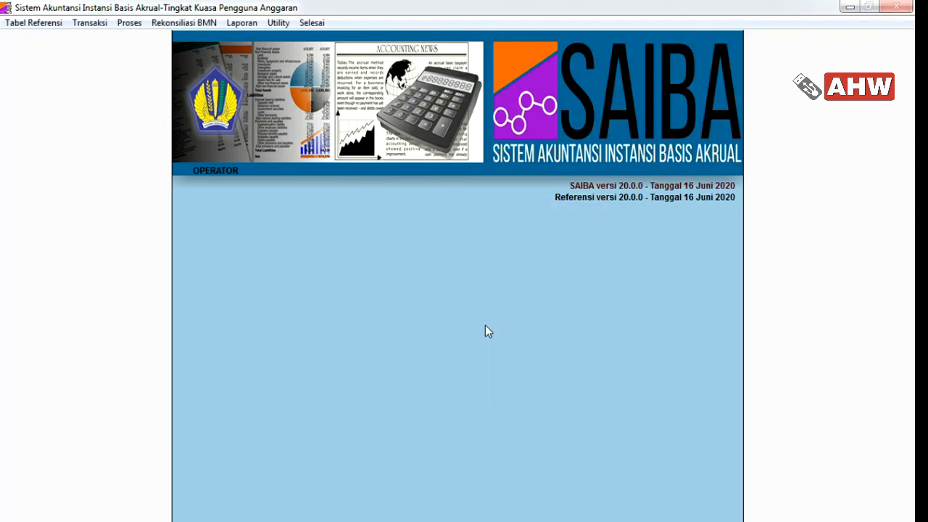
Post period 1 (Januari), registering 25 DIPA records
left_click(127, 24)
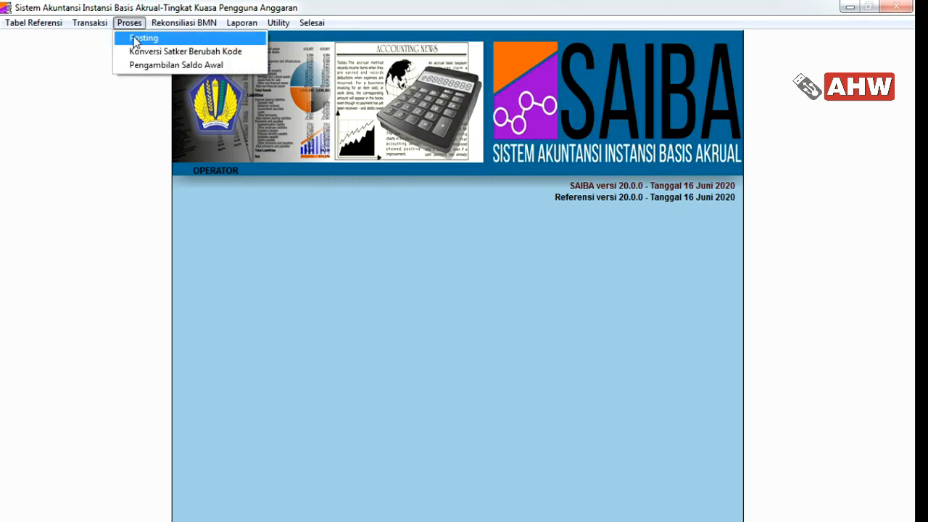
left_click(134, 40)
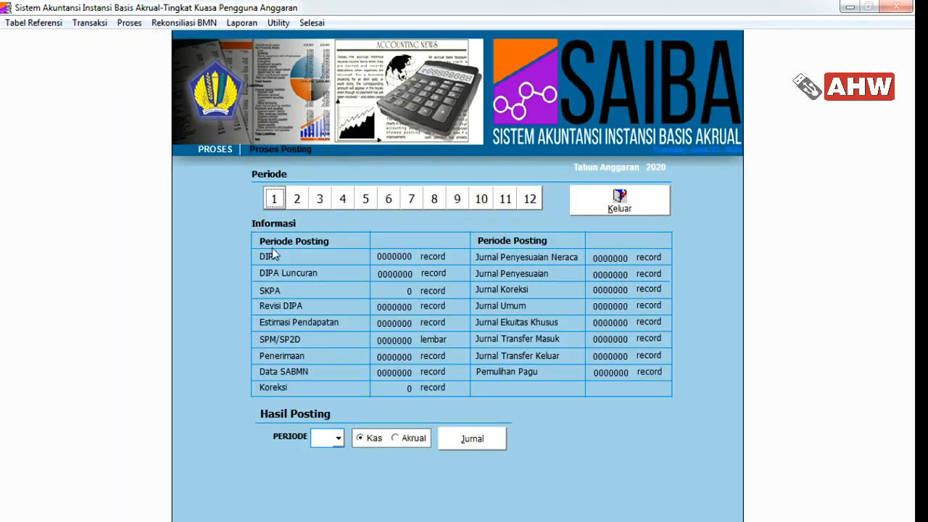
left_click(275, 199)
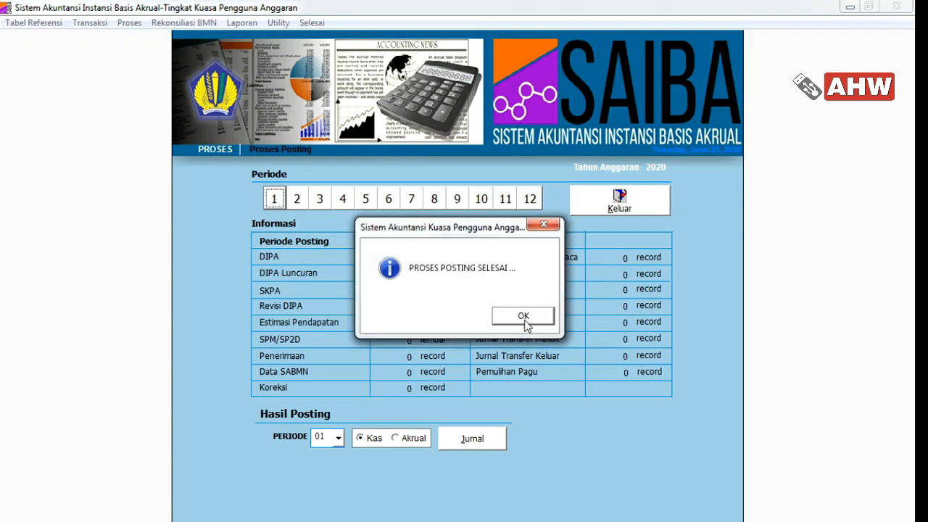
left_click(522, 315)
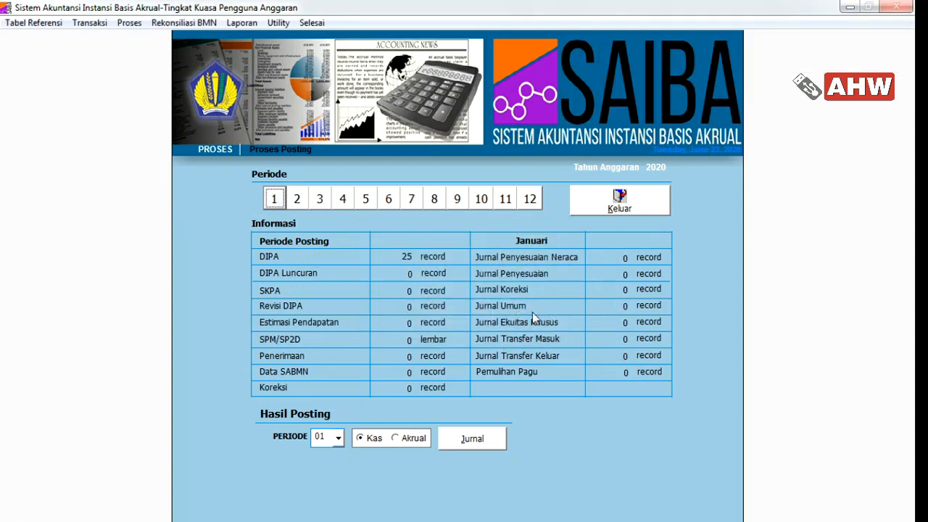
left_click(594, 208)
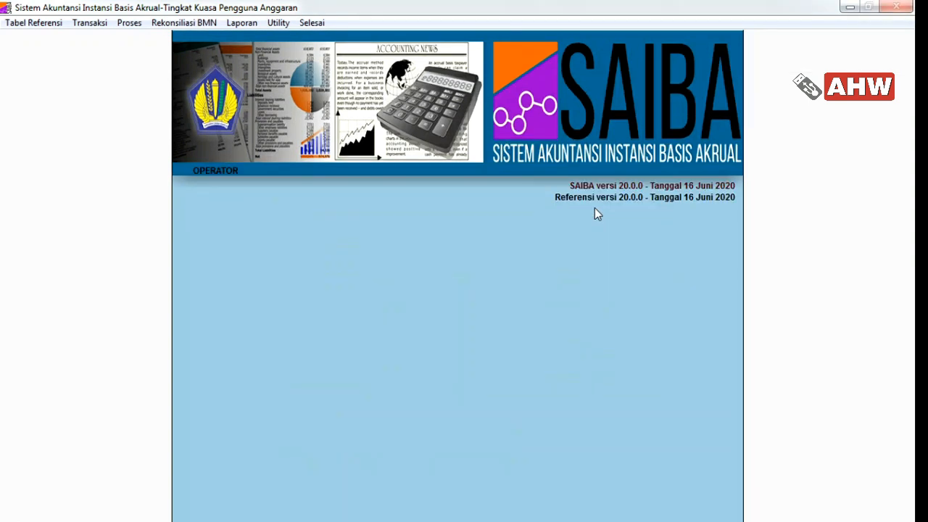
left_click(91, 23)
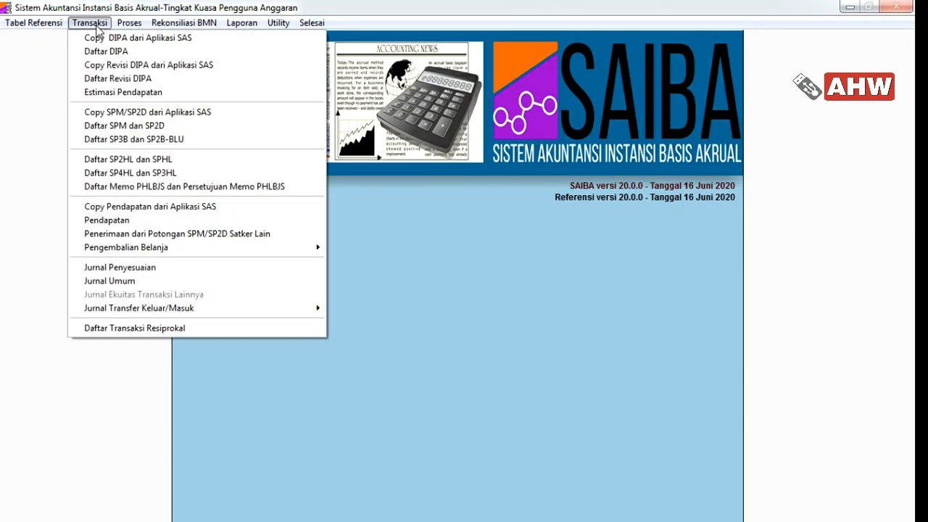
Connect the SPM/SP2D copy tool to the SAS database with the SAS login
left_click(102, 114)
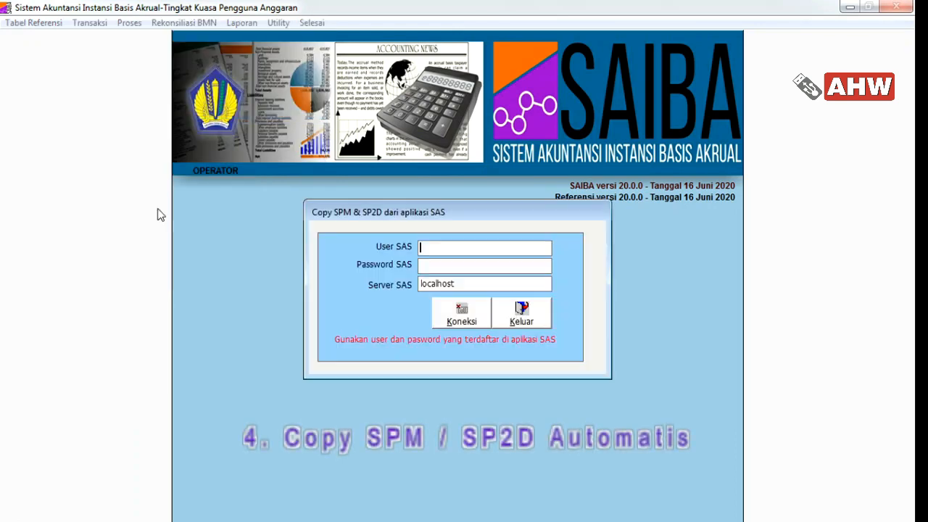
type("supe*****")
key("Tab")
key("Tab")
left_click(462, 310)
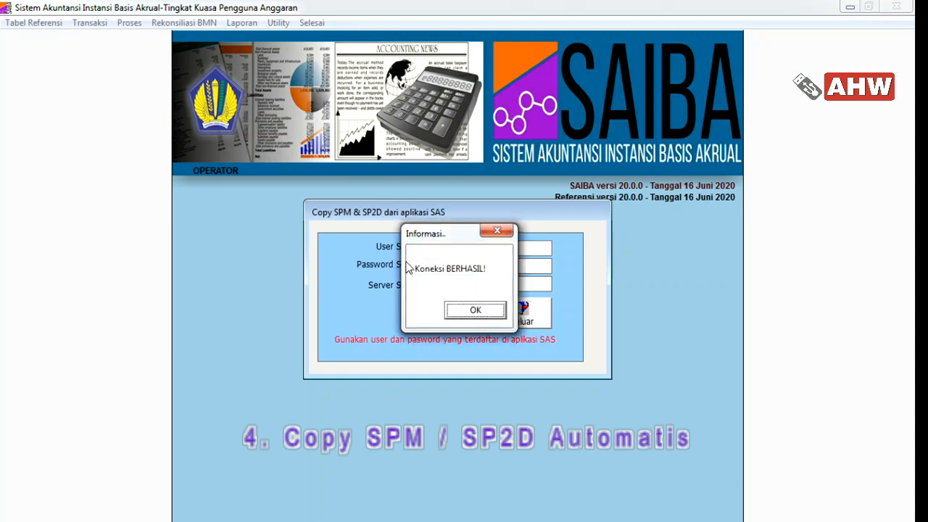
left_click(475, 310)
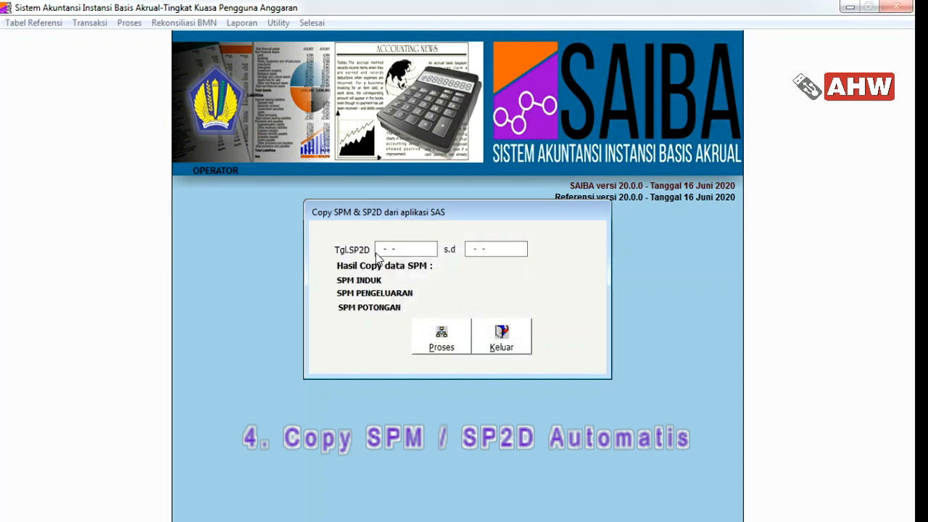
Copy SPM/SP2D for 01-01-2020 to 31-05-2020: 37 induk, 142 pengeluaran, 52 potongan
type("0101202")
type("0")
type("310")
type("520")
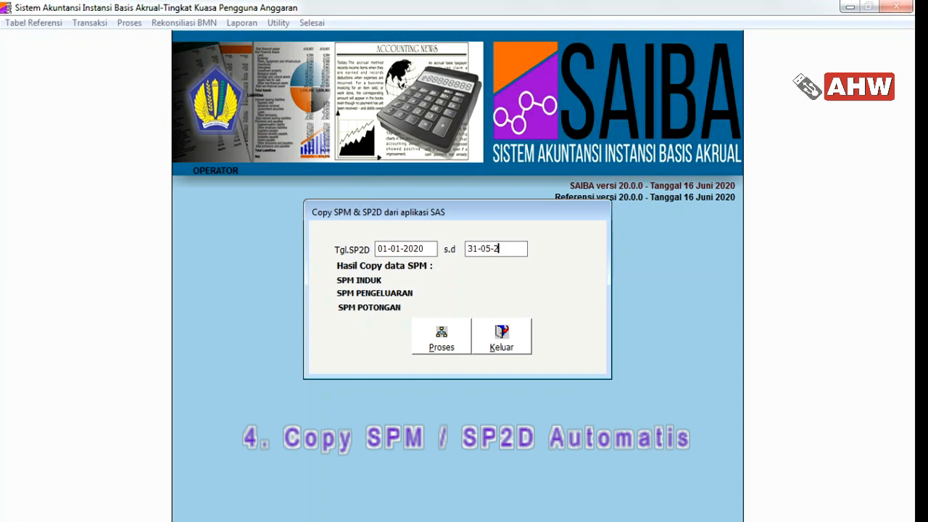
type("20")
left_click(445, 342)
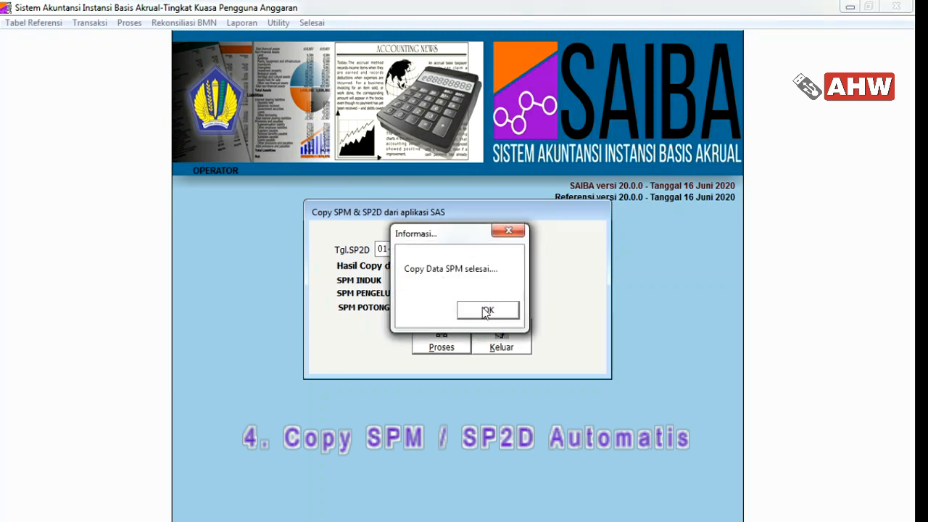
left_click(487, 312)
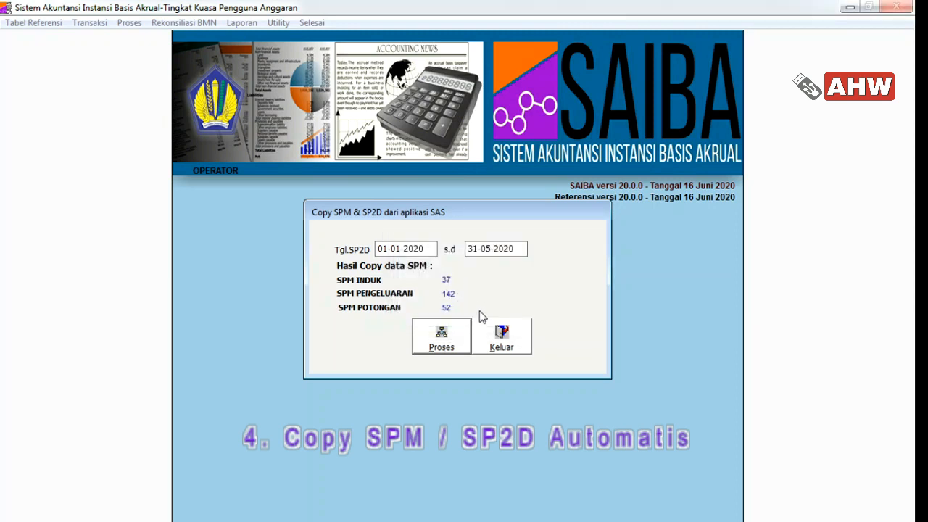
left_click(502, 340)
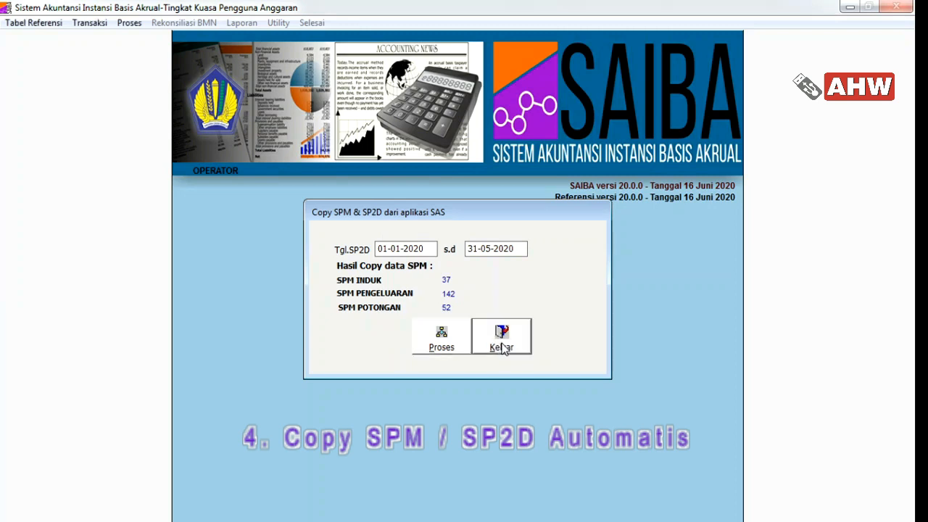
Start re-posting period 01 from the Posting form
left_click(129, 22)
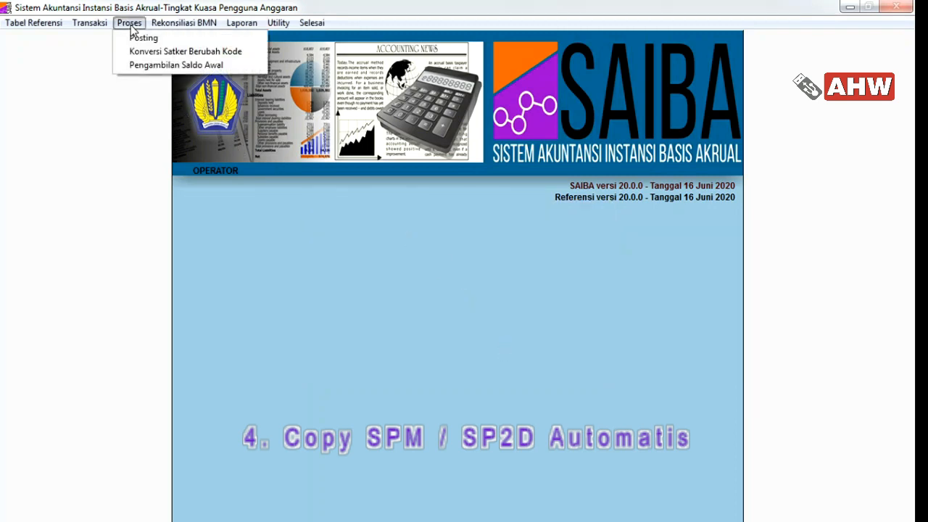
left_click(137, 35)
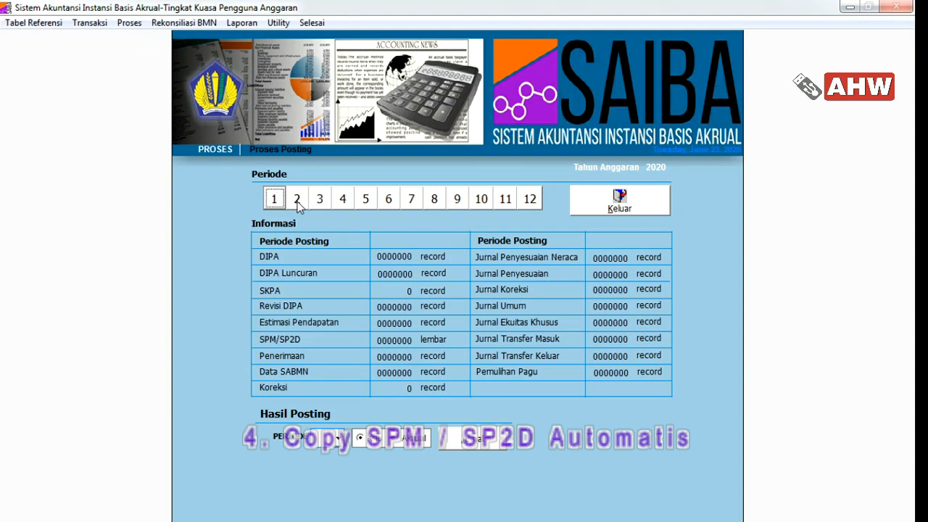
left_click(280, 202)
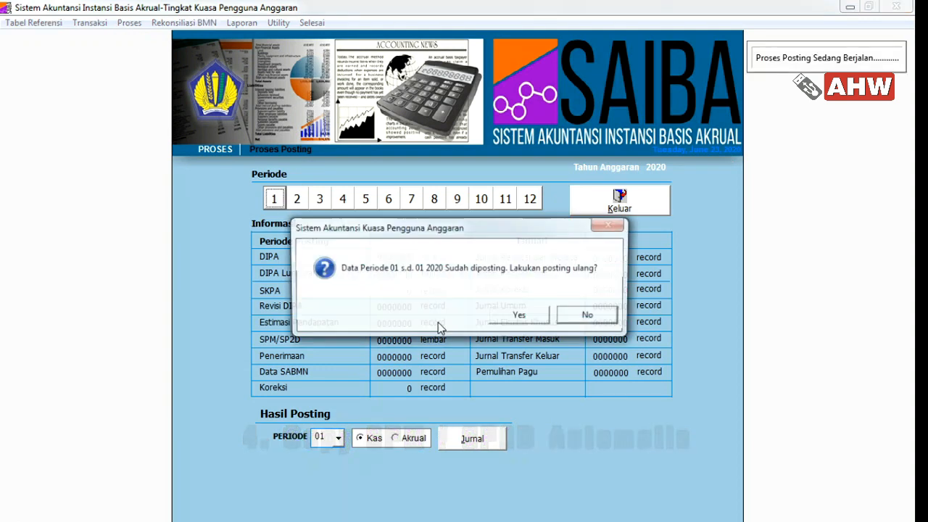